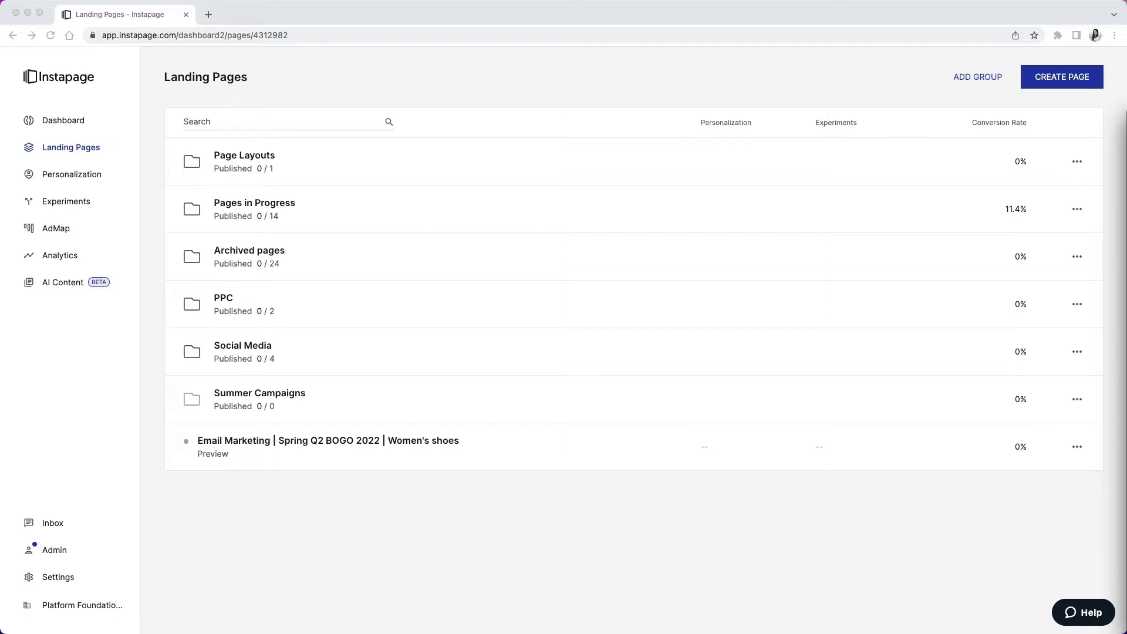
Expand the Page Layouts, PPC and Social Media groups and scroll through their Spring Q2 BOGO pages.
left_click(247, 163)
left_click(247, 162)
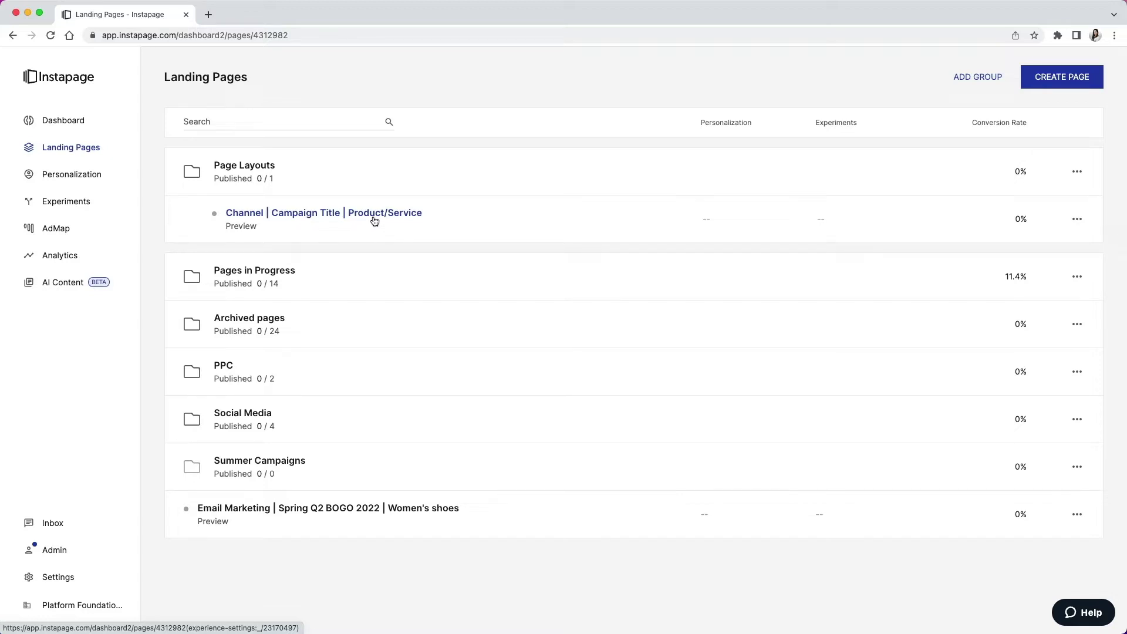
left_click(232, 365)
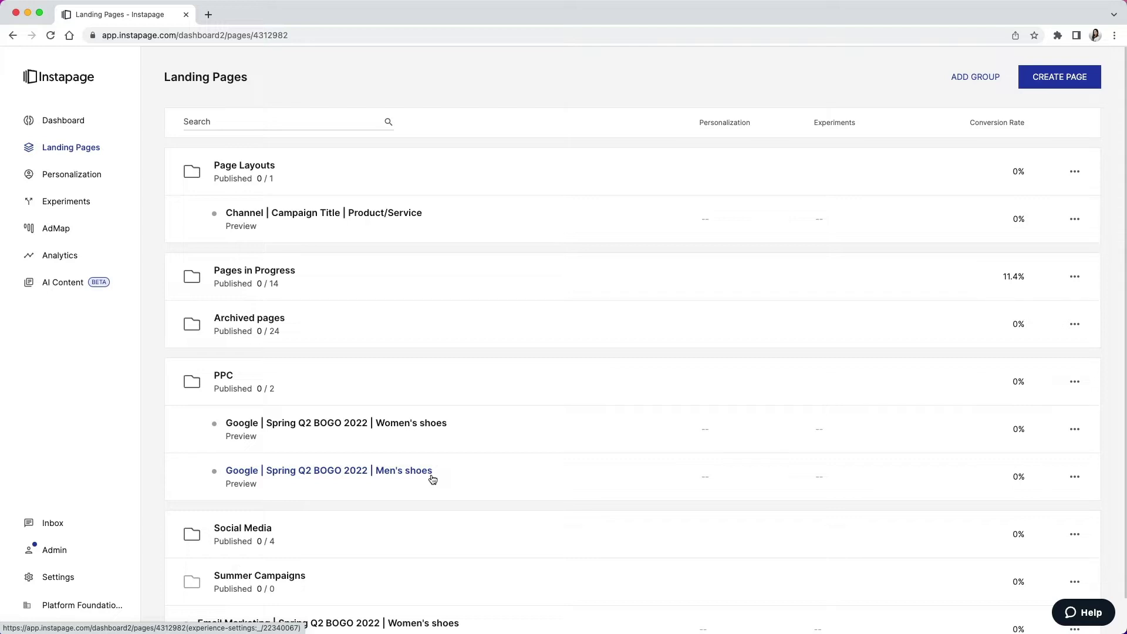
left_click(262, 532)
scroll(534, 524, "down", 3)
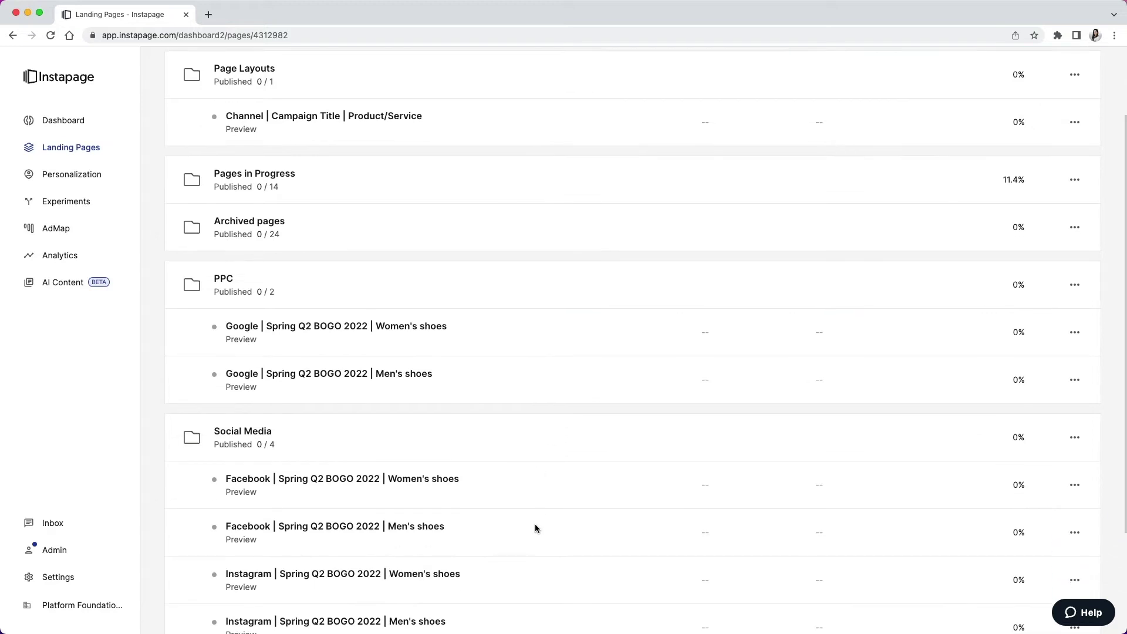
scroll(535, 524, "down", 2)
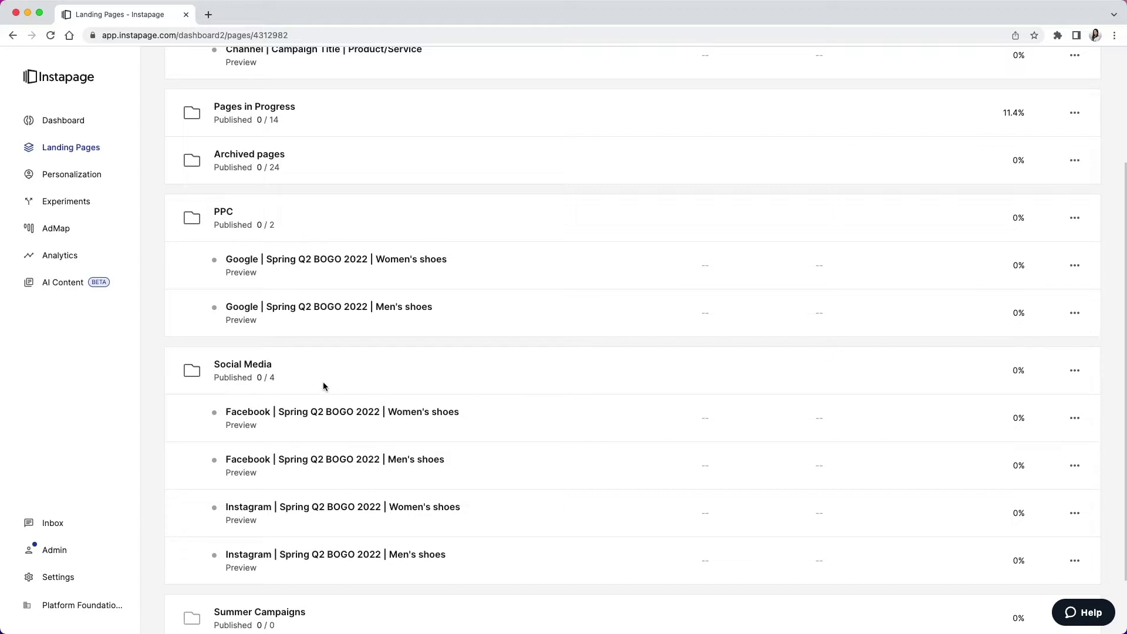
scroll(323, 387, "up", 3)
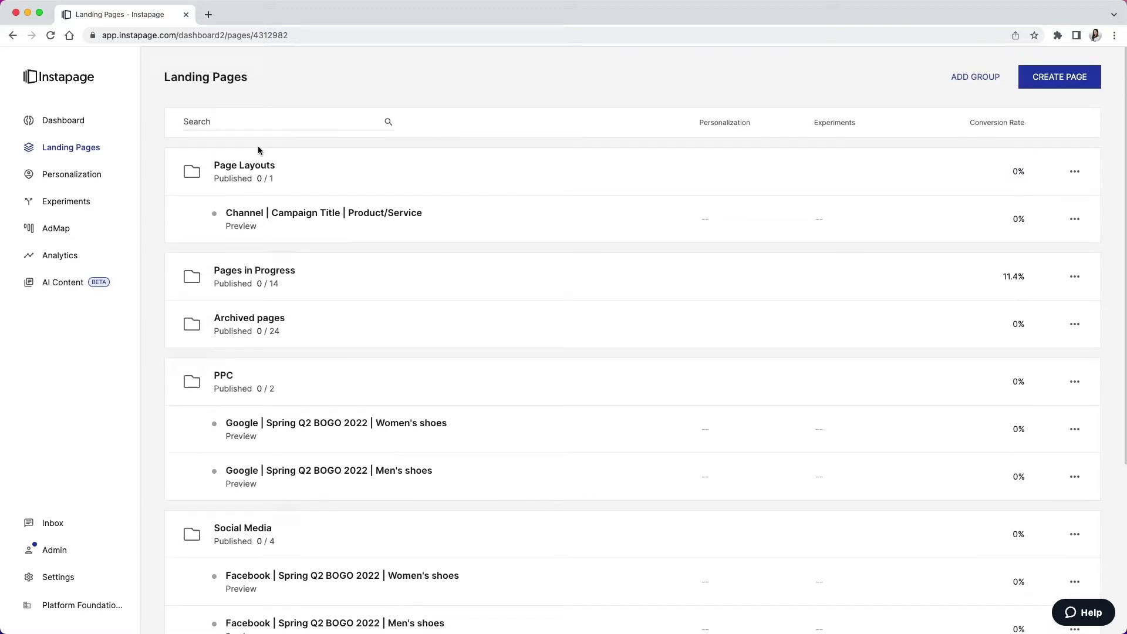
Search the landing pages for 'spring', 'q2' and '2022', finally filtering by 'women'.
left_click(257, 118)
type("spring")
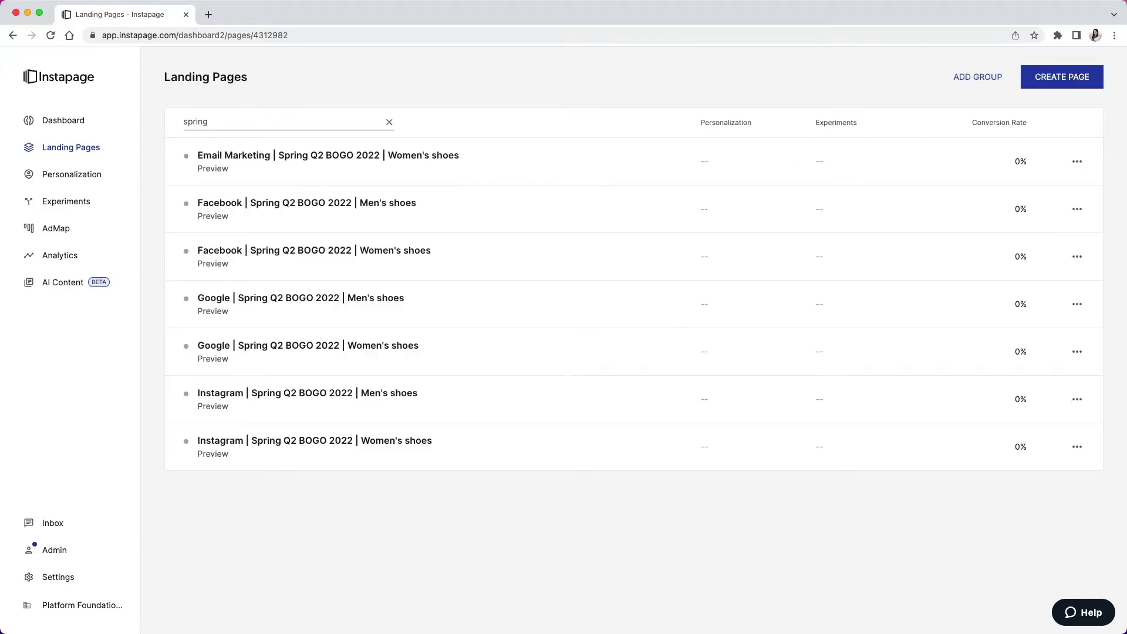
key("BackSpace")
key("BackSpace")
key("BackSpace")
key("BackSpace")
key("BackSpace")
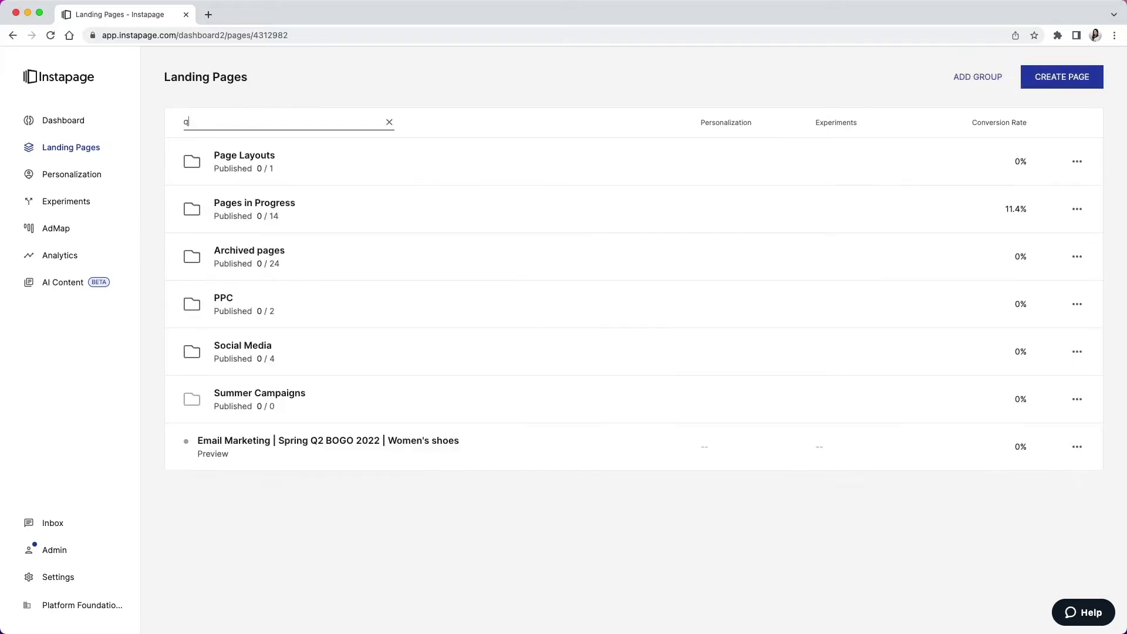
type("q2")
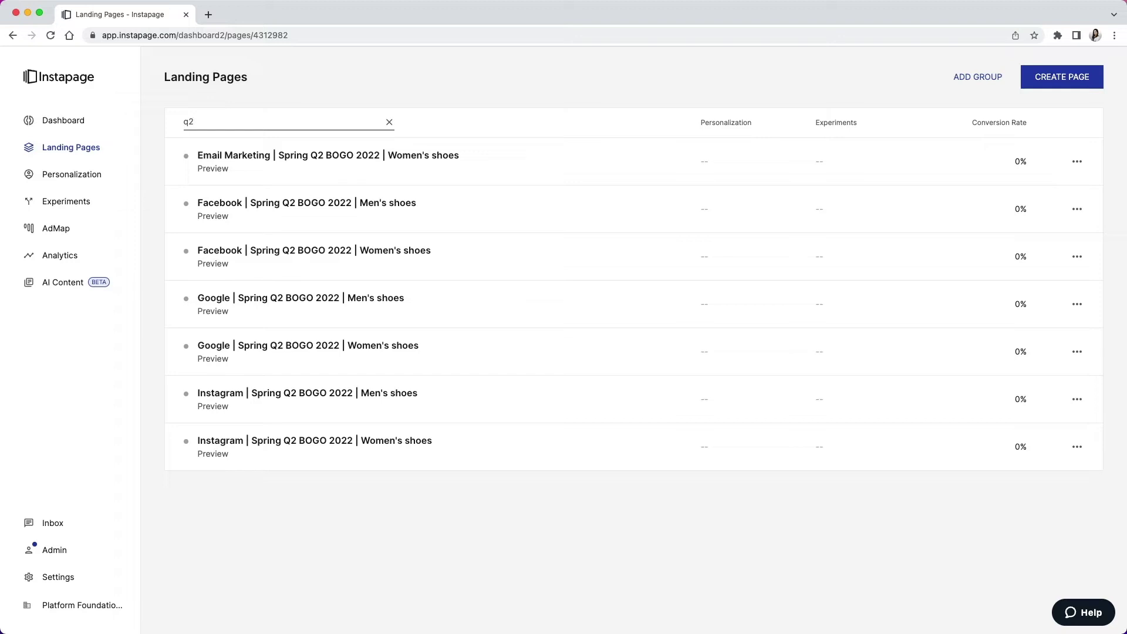
key("BackSpace")
key("BackSpace")
type("2022")
key("BackSpace")
key("BackSpace")
key("BackSpace")
key("BackSpace")
type("wo")
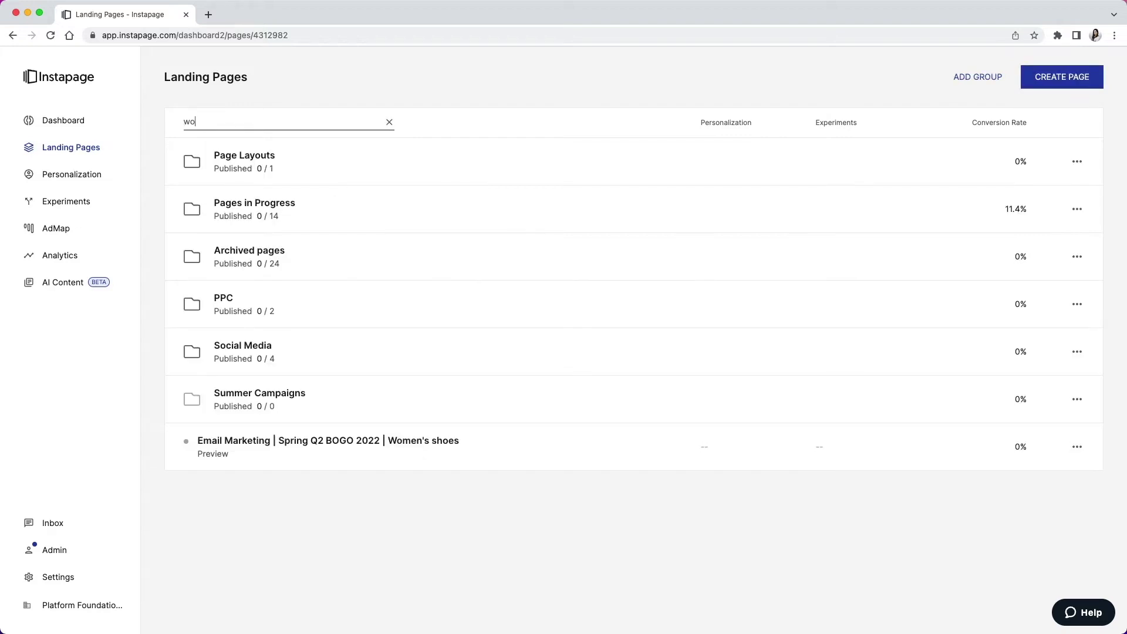
type("men")
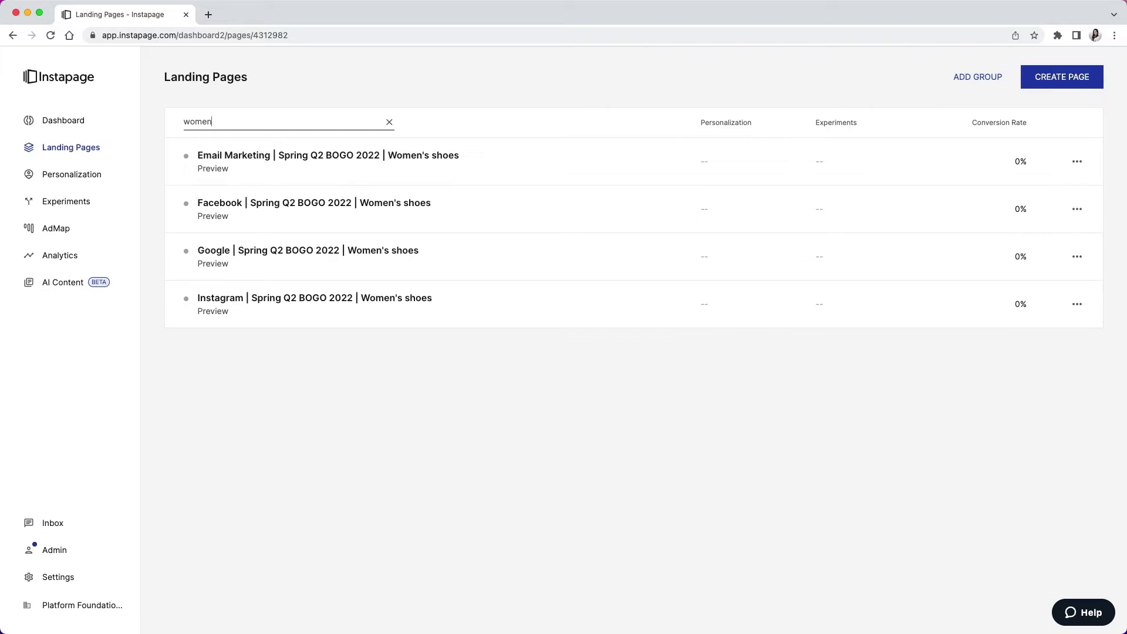
Clear the 'women' search filter from the landing pages list.
left_click(390, 123)
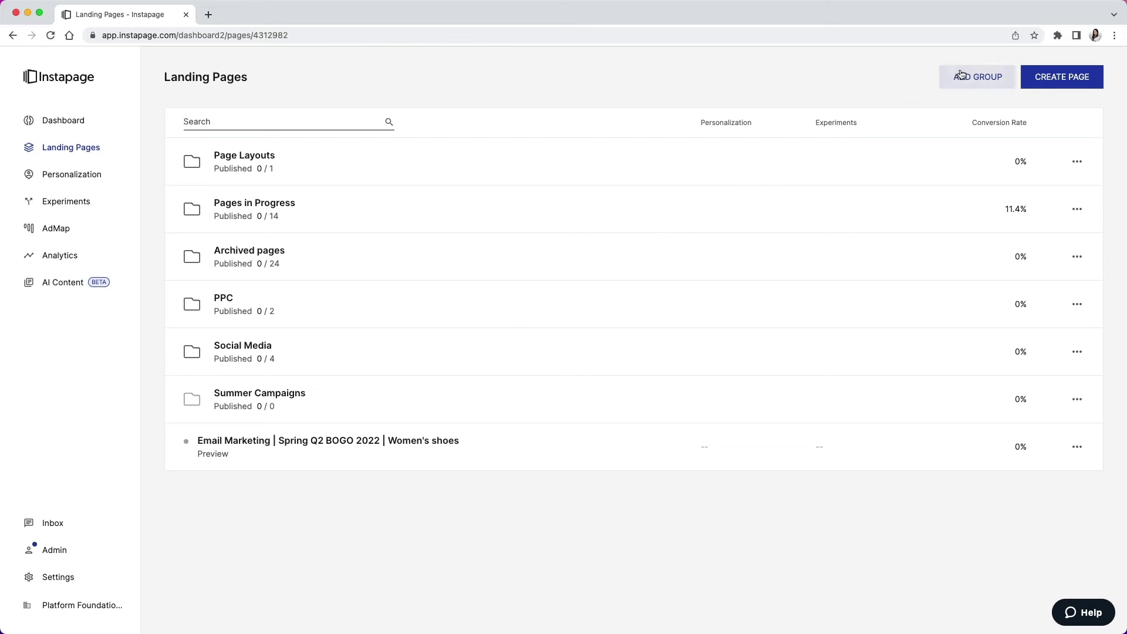
Add a new page group named 'Email Marketing'.
left_click(978, 77)
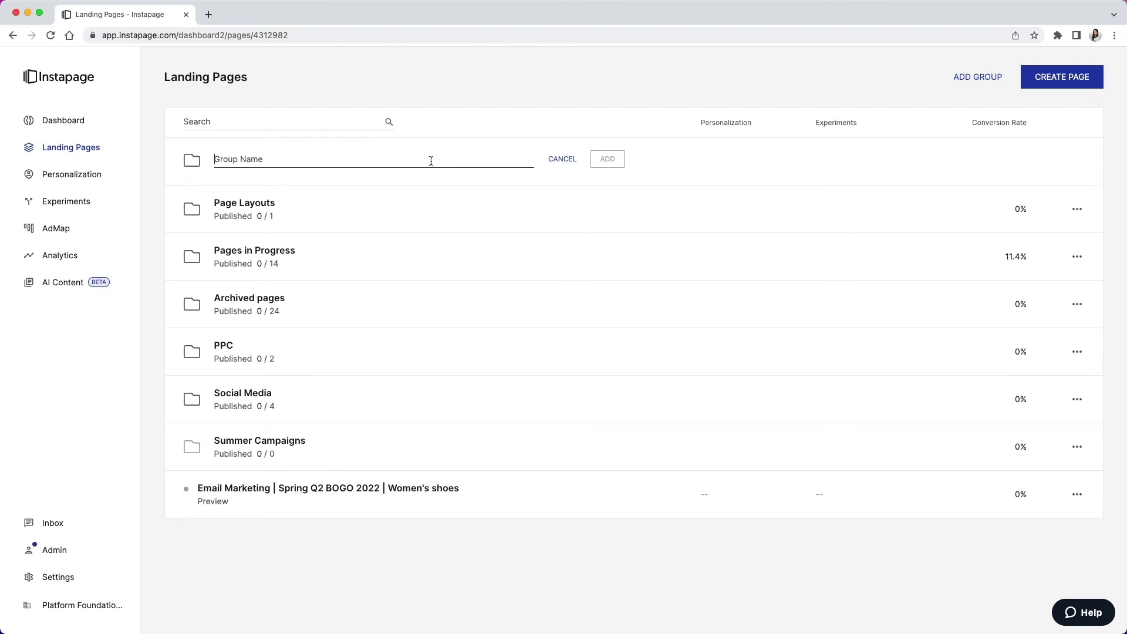
type("Email Marketing")
left_click(613, 164)
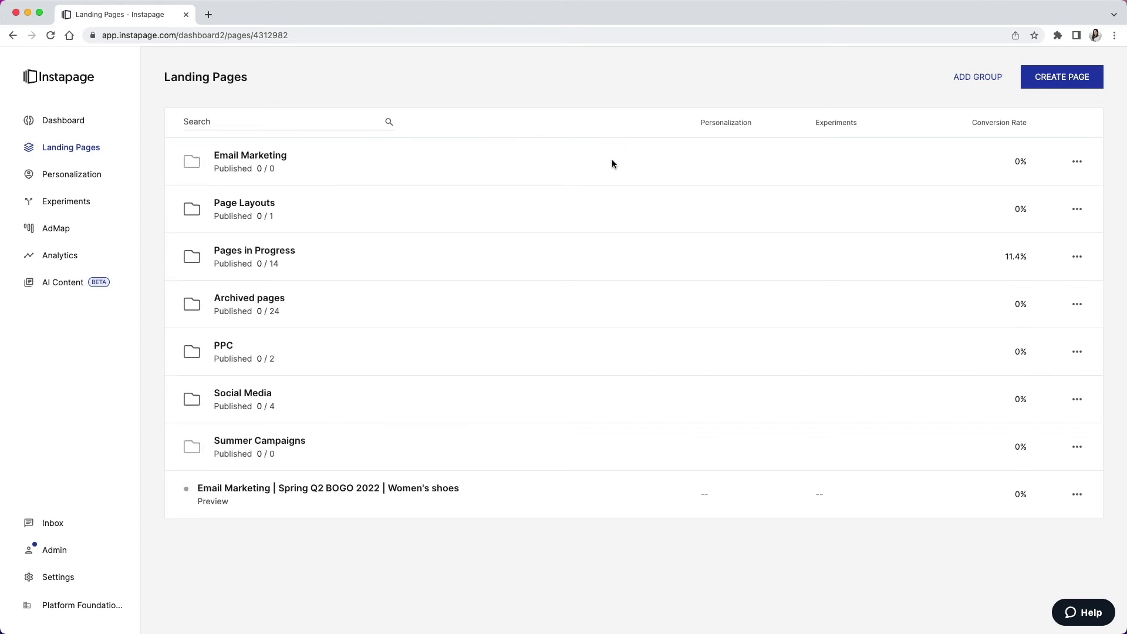
Add the Spring Q2 BOGO 2022 Women's shoes page to the Email Marketing group and verify it.
left_click_drag(424, 496, 452, 512)
left_click(1077, 497)
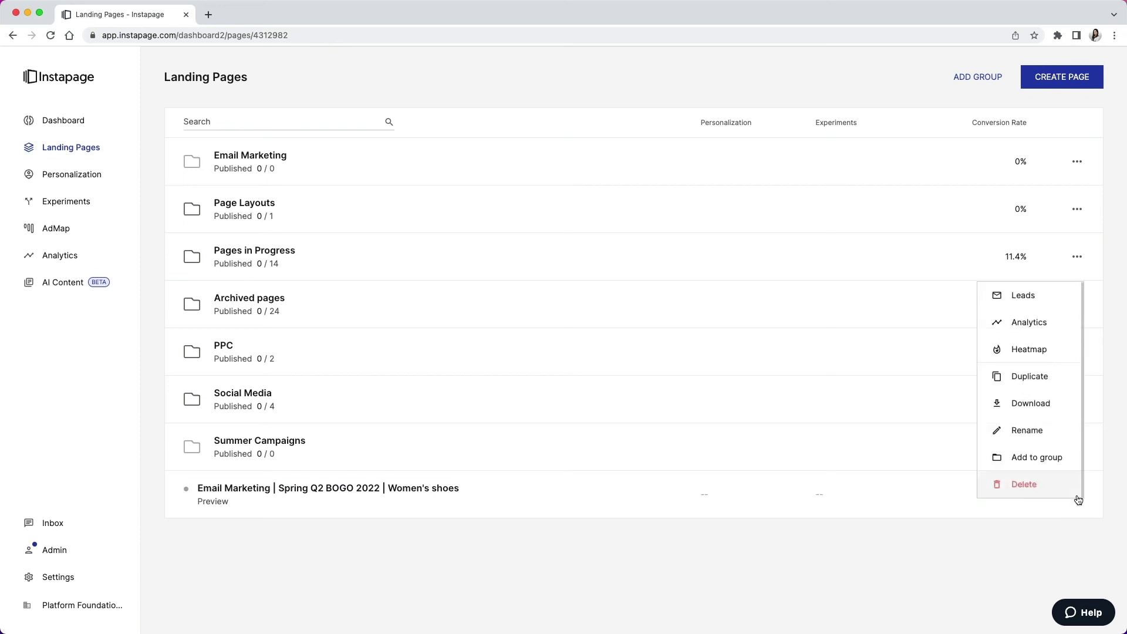
left_click(1034, 458)
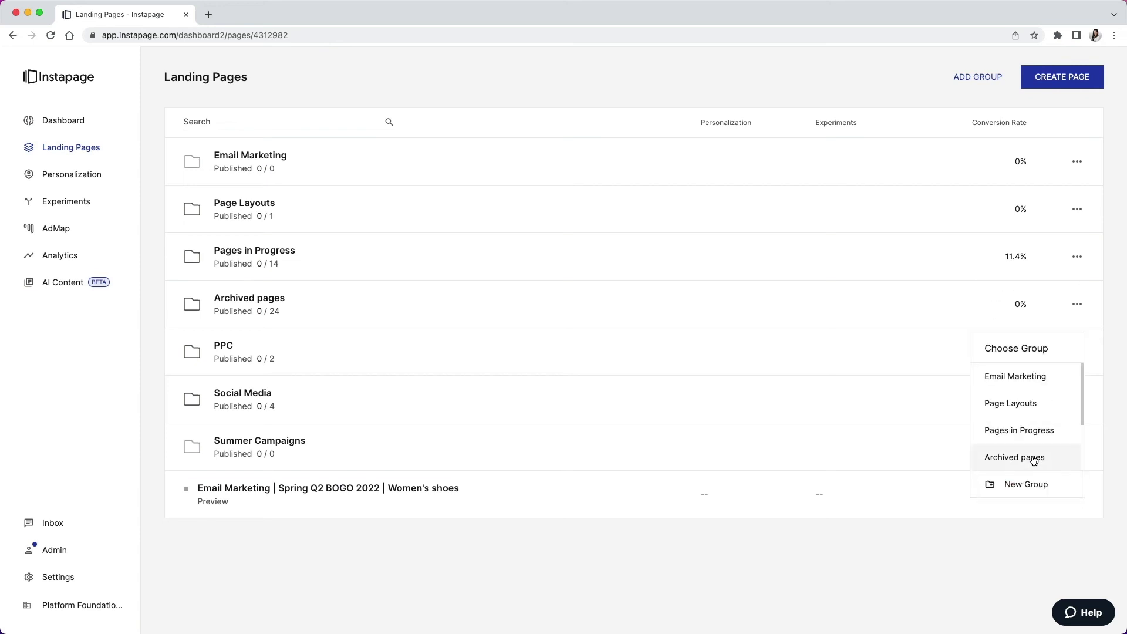
scroll(1013, 400, "down", 3)
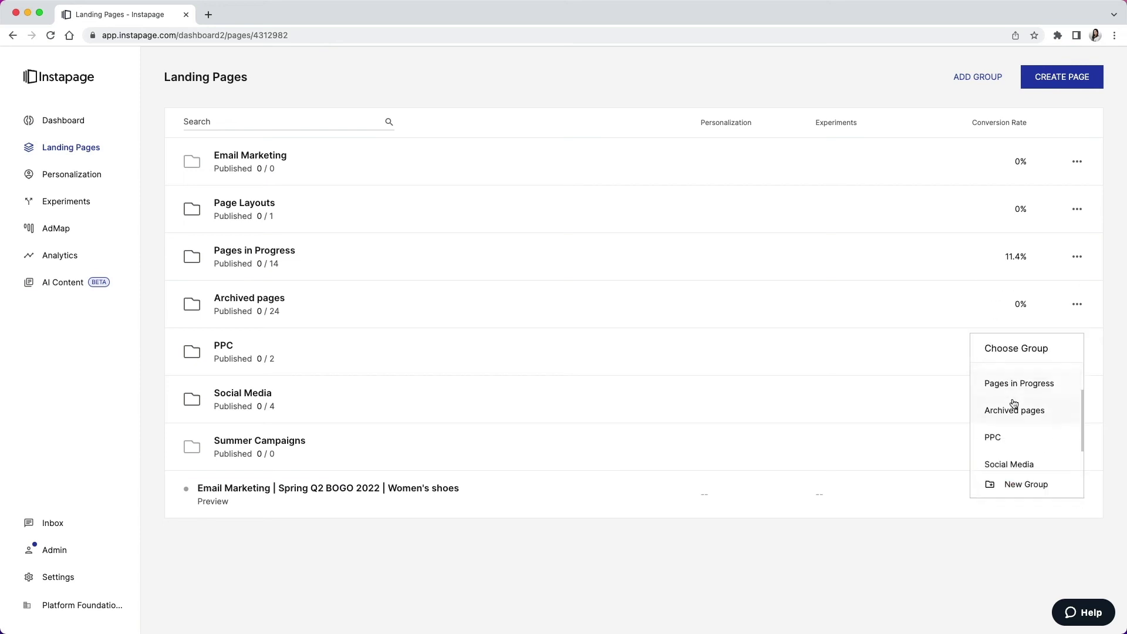
scroll(1018, 456, "up", 3)
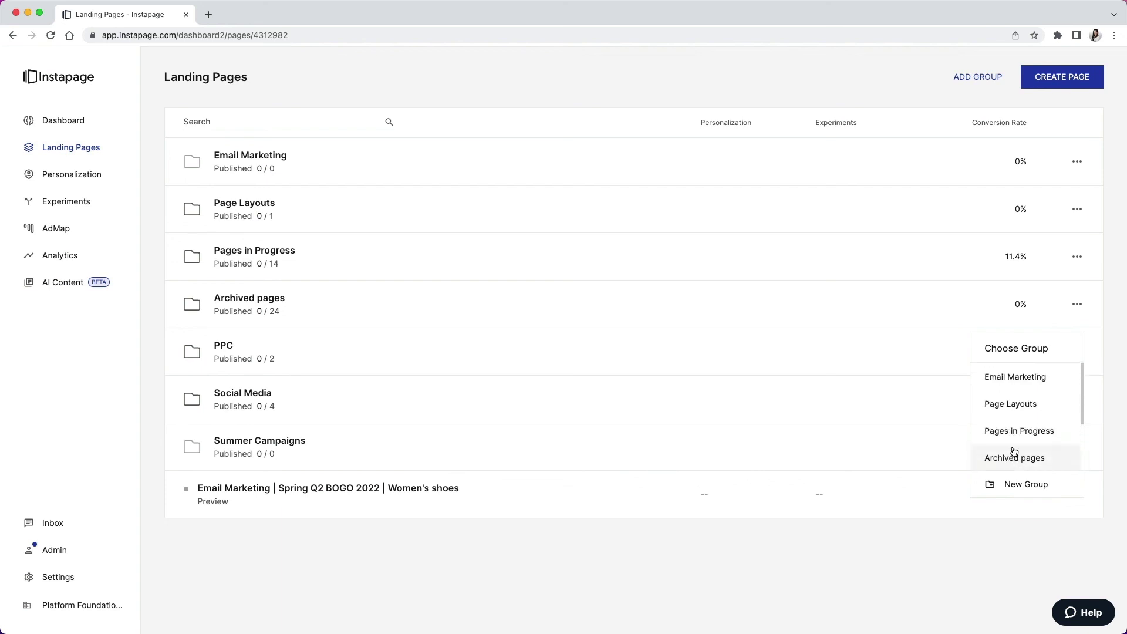
left_click(1014, 378)
left_click(287, 159)
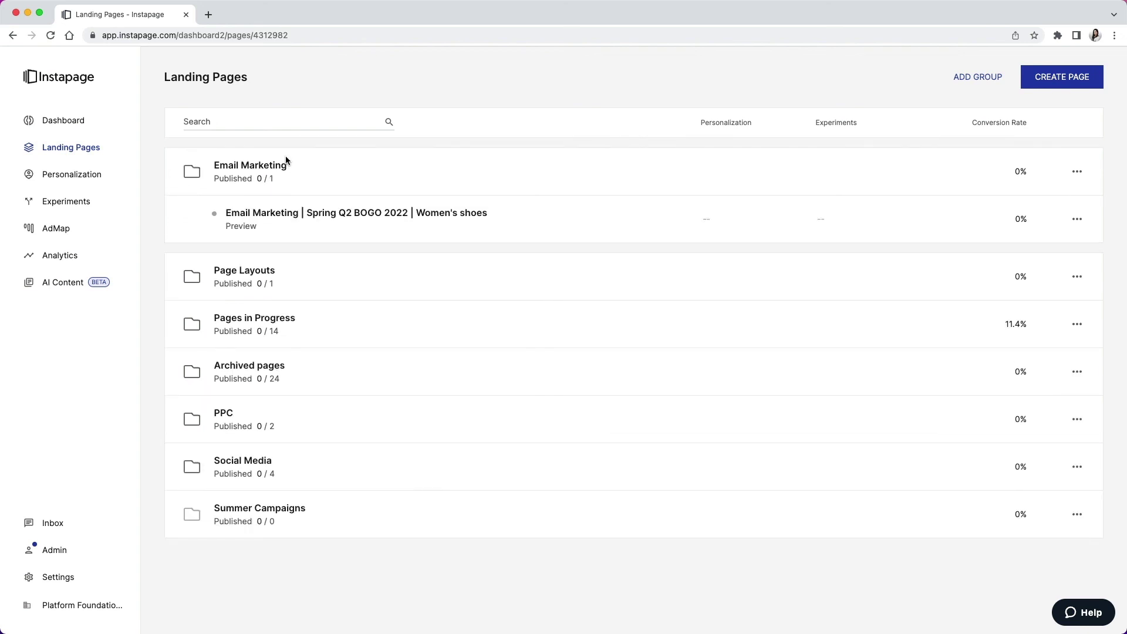
left_click(240, 167)
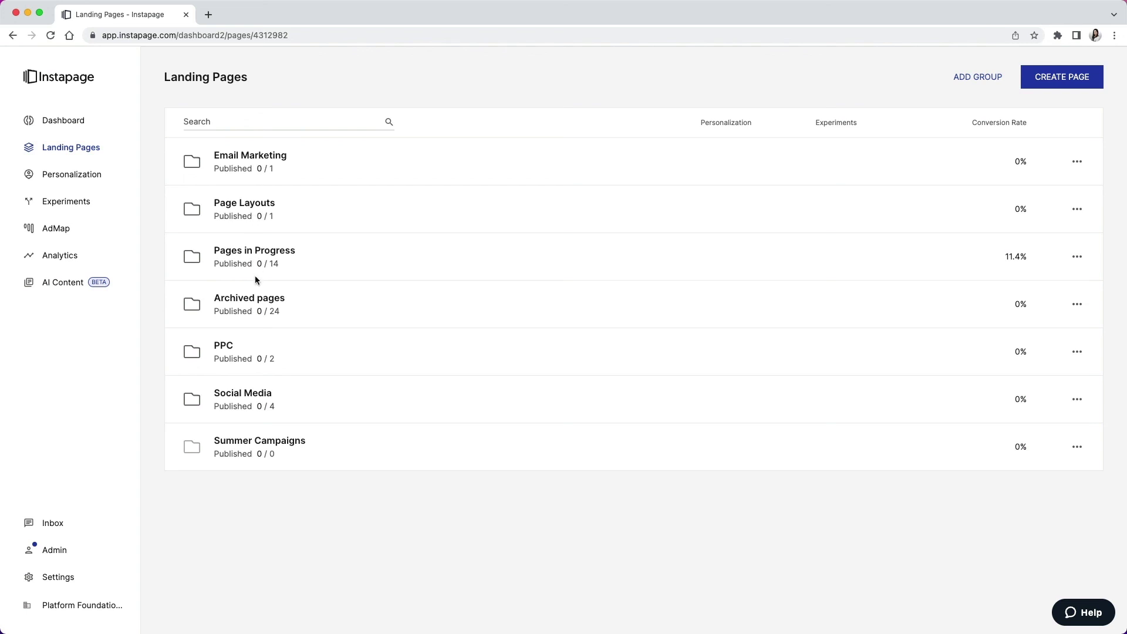